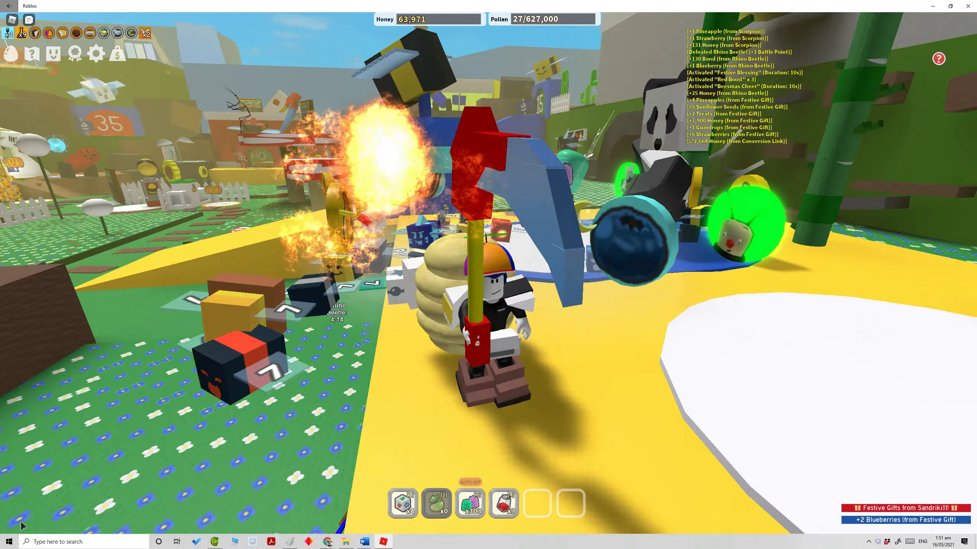
- Turn the camera and walk from the Panda Bear into the flower field beside HQ
{"action": "key", "text": "Right"}
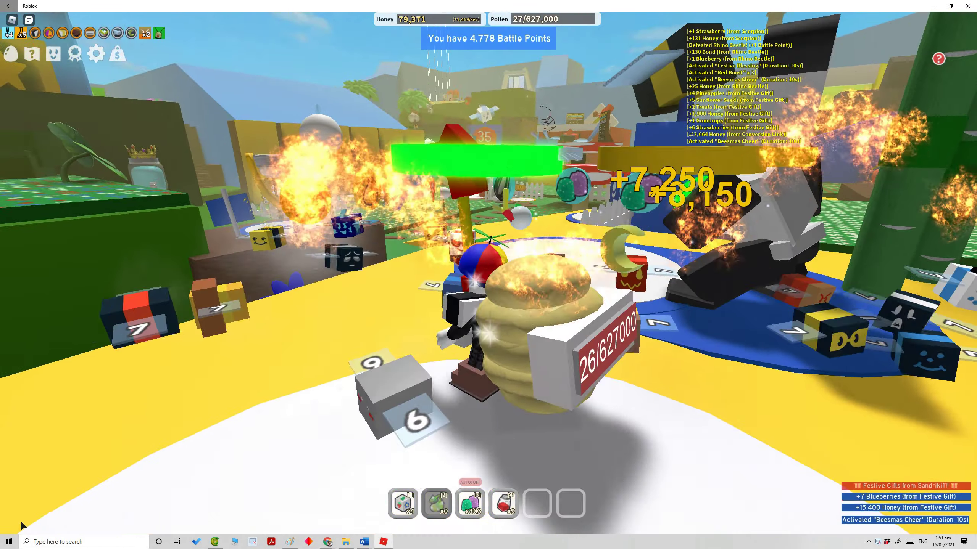
{"action": "key", "text": "Right"}
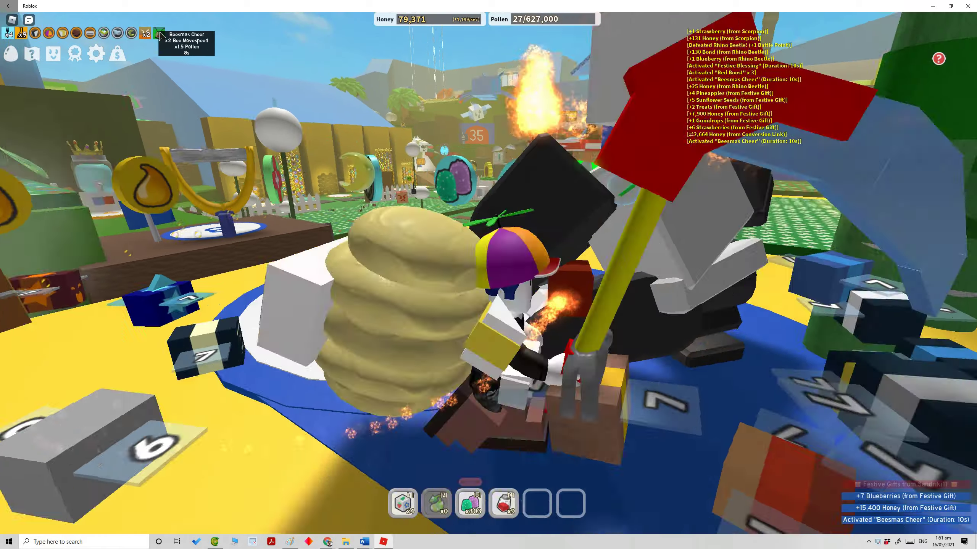
{"action": "left_click_drag", "start_coordinate": [376, 115], "coordinate": [431, 160]}
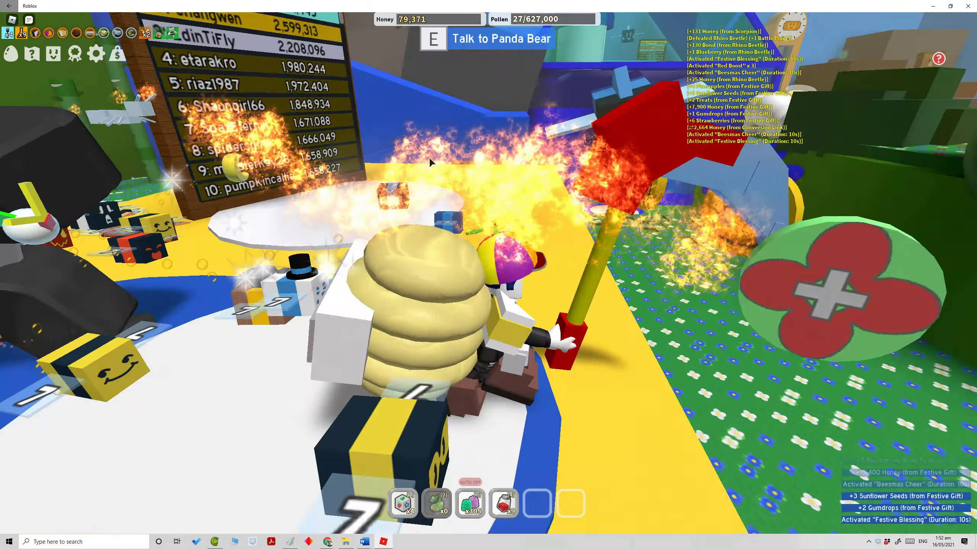
{"action": "key", "text": "Right"}
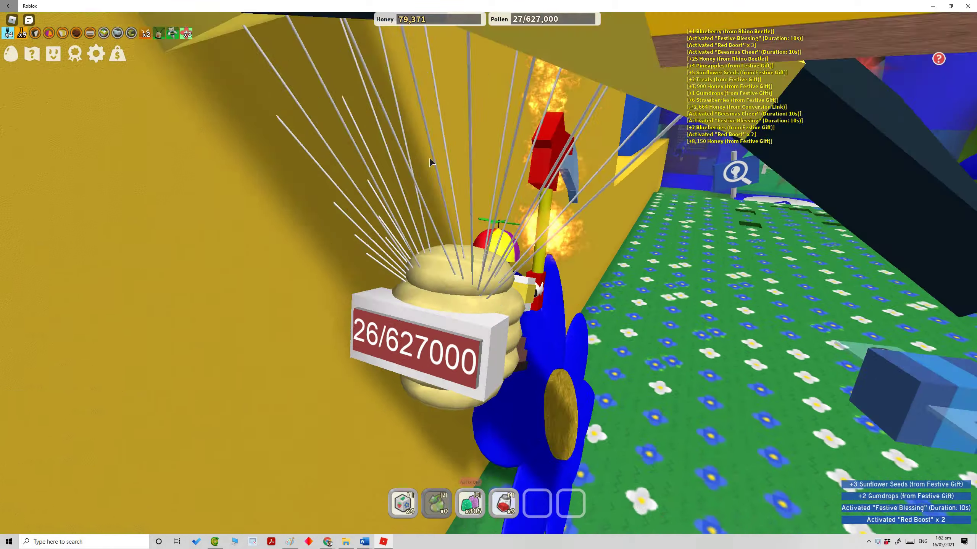
{"action": "key", "text": "Right"}
{"action": "key", "text": "Right"}
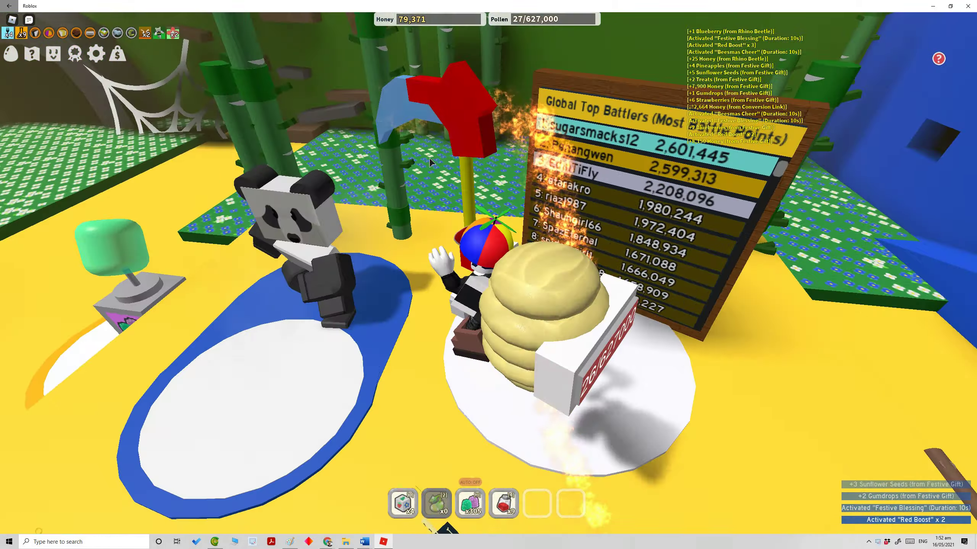
{"action": "key", "text": "w"}
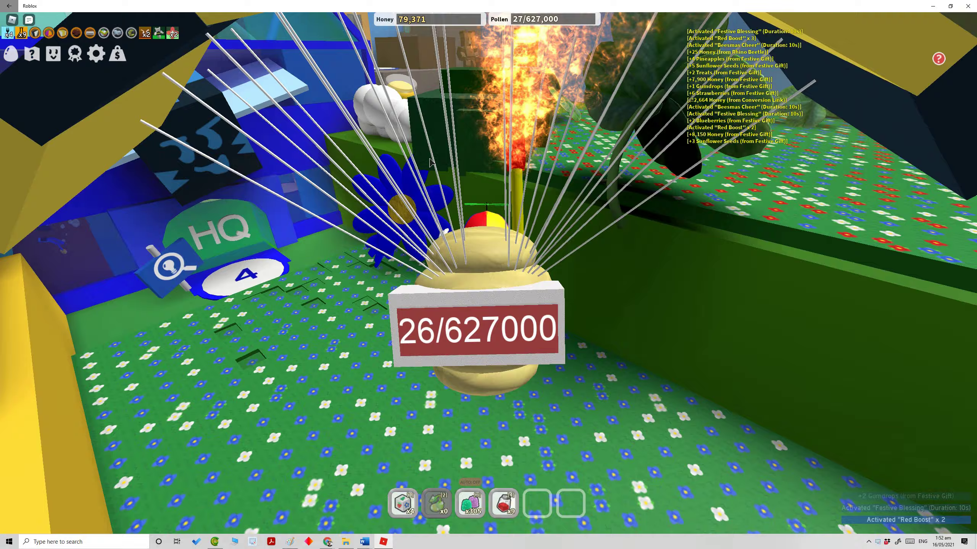
{"action": "key", "text": "i"}
{"action": "key", "text": "i"}
{"action": "key", "text": "Right"}
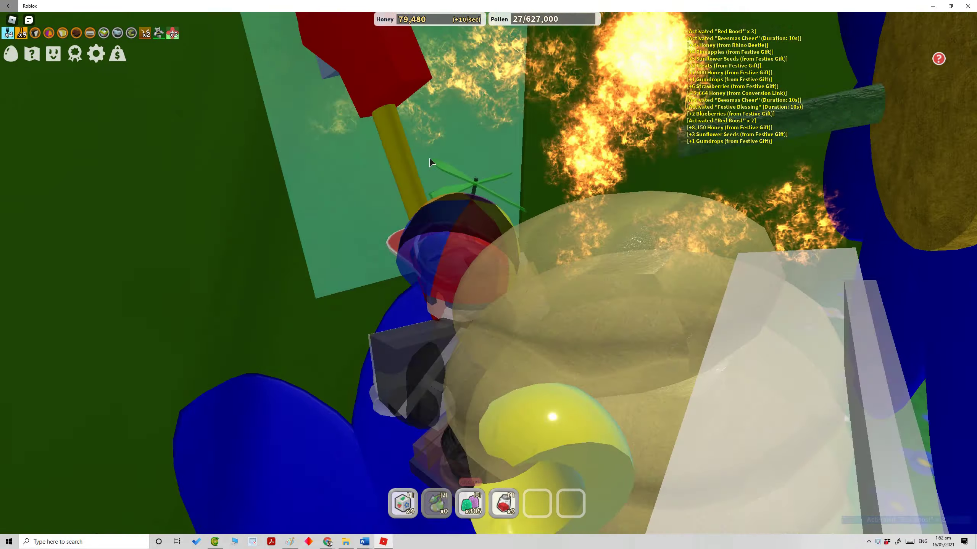
- Enter the King Beetle's lair and circle around it while the bees attack
{"action": "key", "text": "w"}
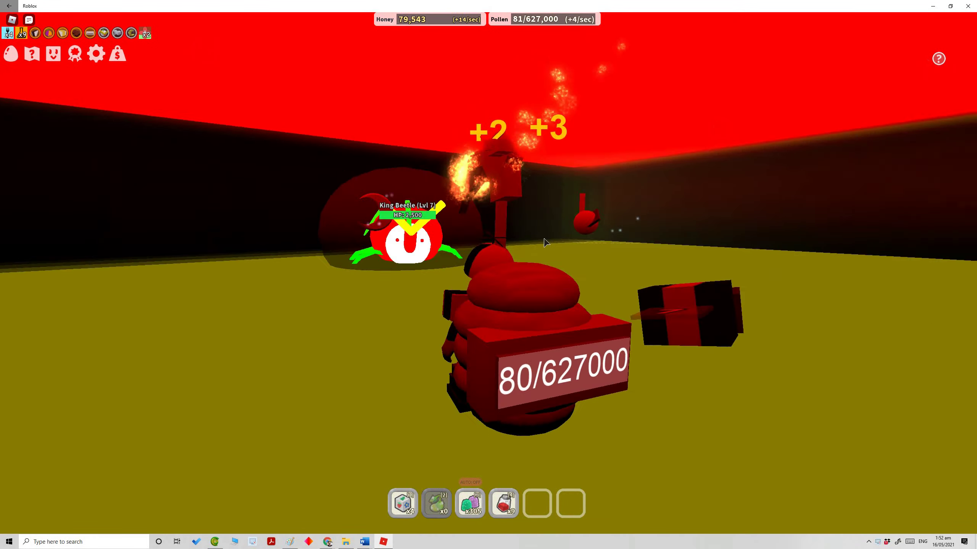
{"action": "key", "text": "w"}
{"action": "key", "text": "Right"}
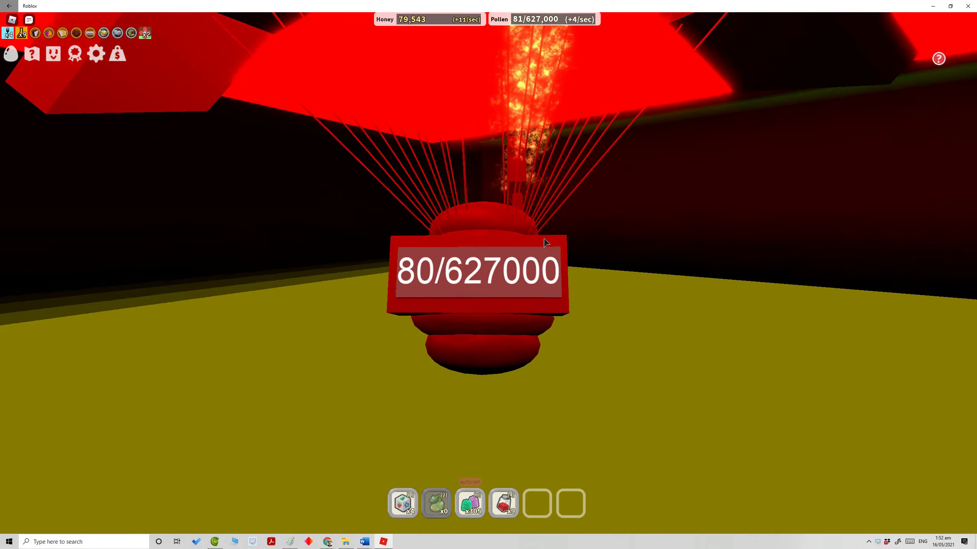
{"action": "key", "text": "Right"}
{"action": "key", "text": "w"}
{"action": "key", "text": "Right"}
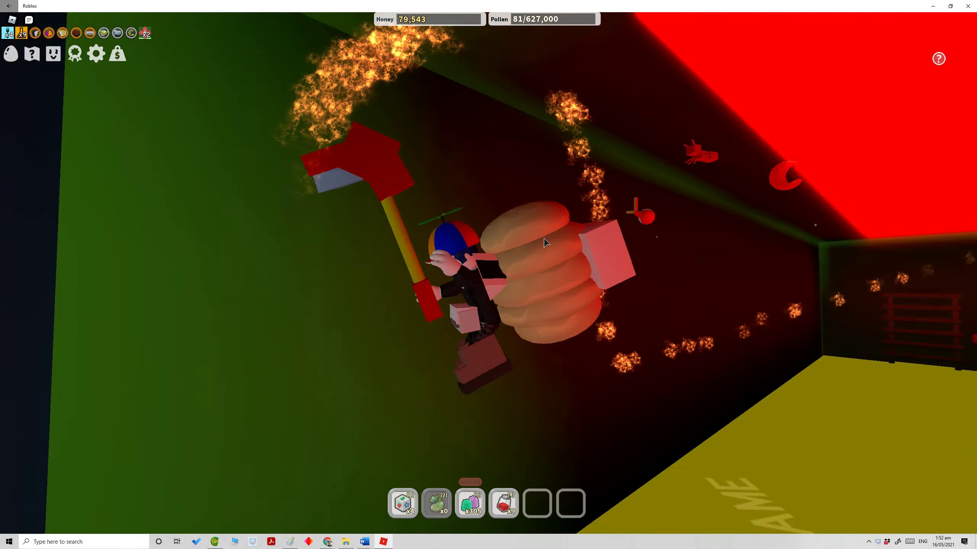
{"action": "key", "text": "w"}
{"action": "key", "text": "Right"}
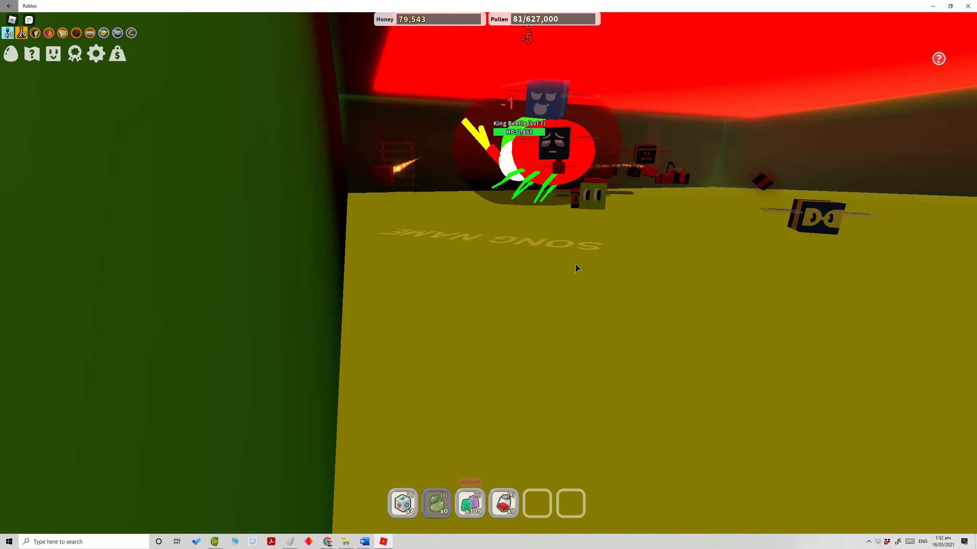
- Keep dodging the King Beetle, retreat to a corner, and zoom out until it falls
{"action": "key", "text": "w"}
{"action": "key", "text": "Right"}
{"action": "key", "text": "w"}
{"action": "key", "text": "Right"}
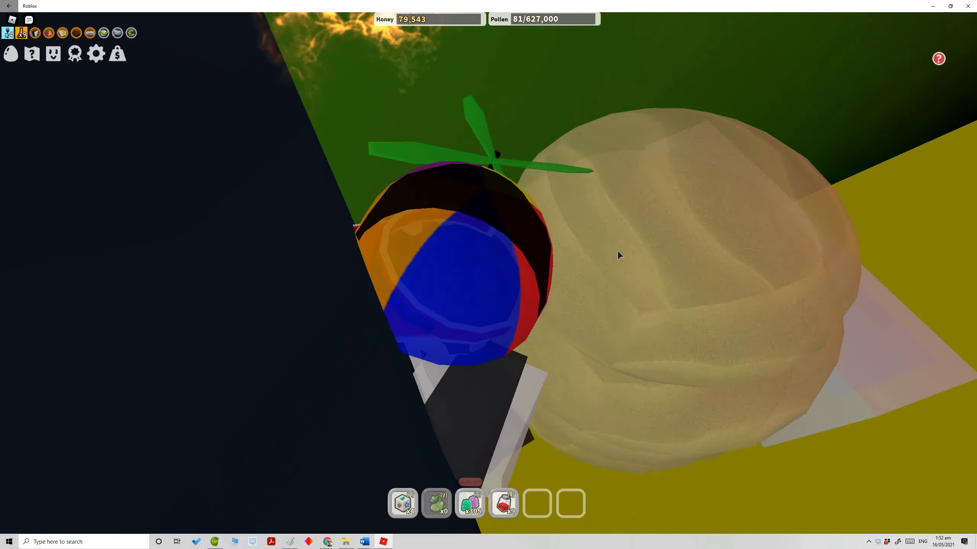
{"action": "key", "text": "Right"}
{"action": "key", "text": "w"}
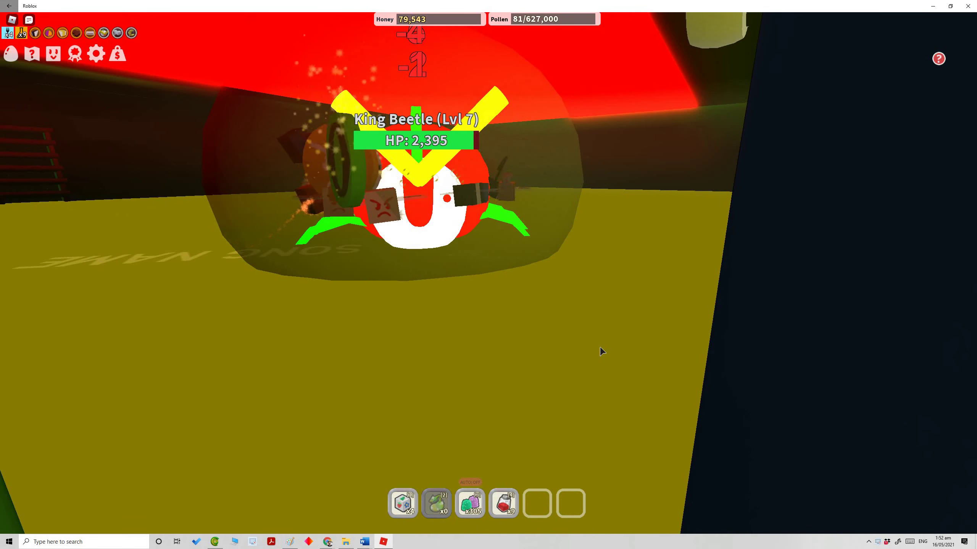
{"action": "key", "text": "Right"}
{"action": "key", "text": "w"}
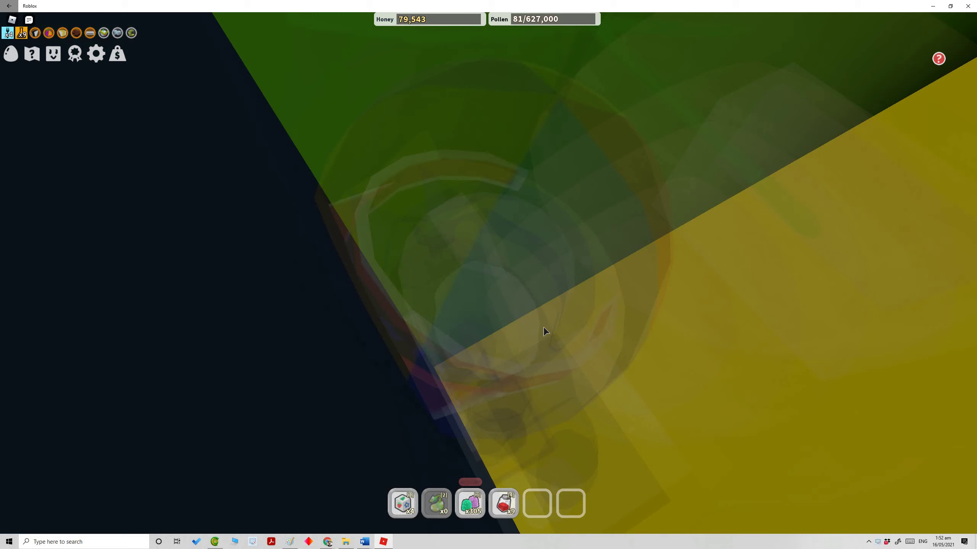
{"action": "key", "text": "Right"}
{"action": "key", "text": "s"}
{"action": "key", "text": "o"}
{"action": "key", "text": "s"}
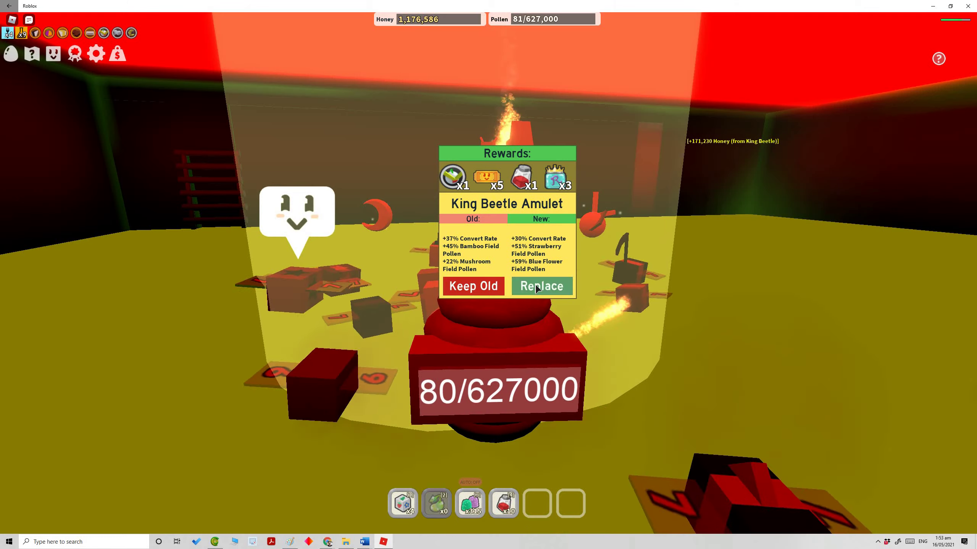
- Replace the old King Beetle Amulet and confirm equipping the new one
{"action": "left_click", "coordinate": [537, 289]}
{"action": "left_click", "coordinate": [451, 338]}
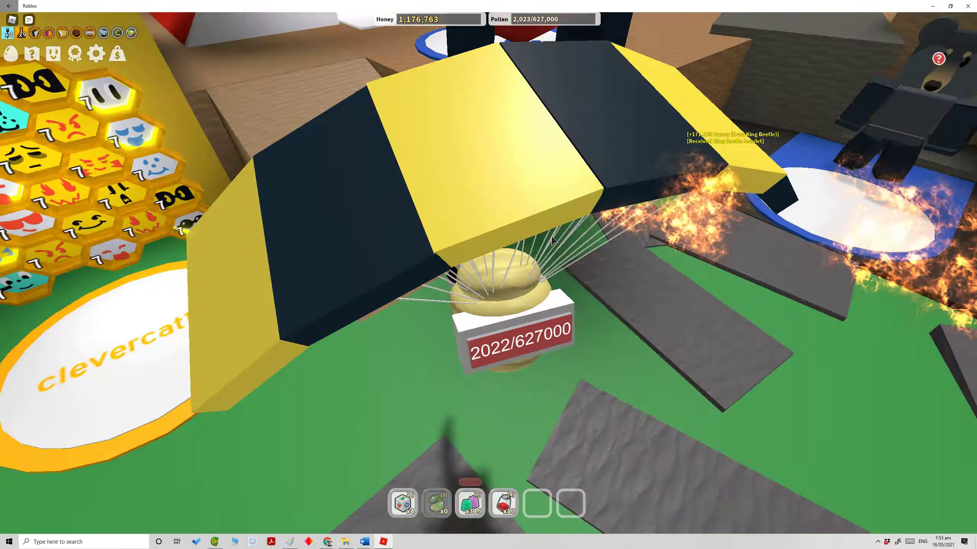
- Fire the Red Cannon and glide across the map to the shop
{"action": "key", "text": "e"}
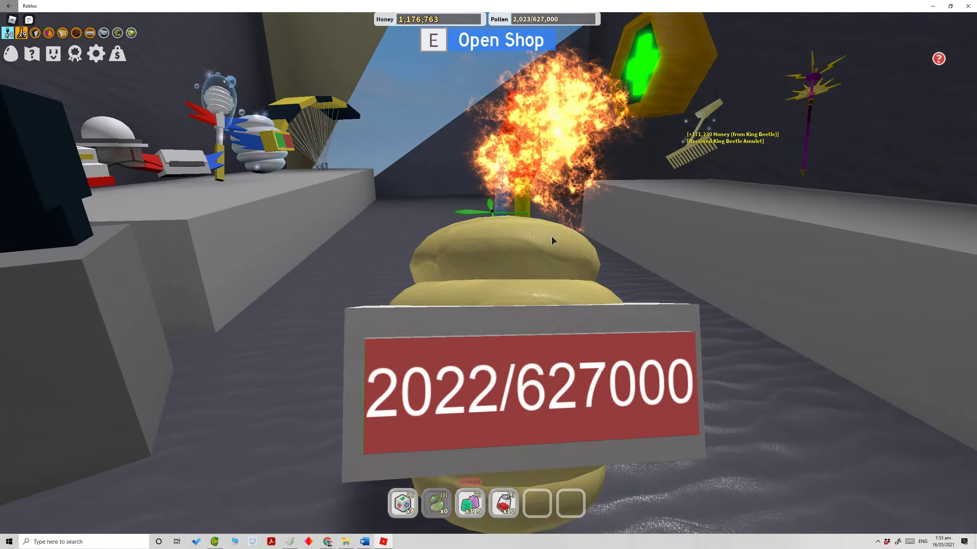
- Open the shop and page past the Golden Rake to the equipped Glider
{"action": "key", "text": "e"}
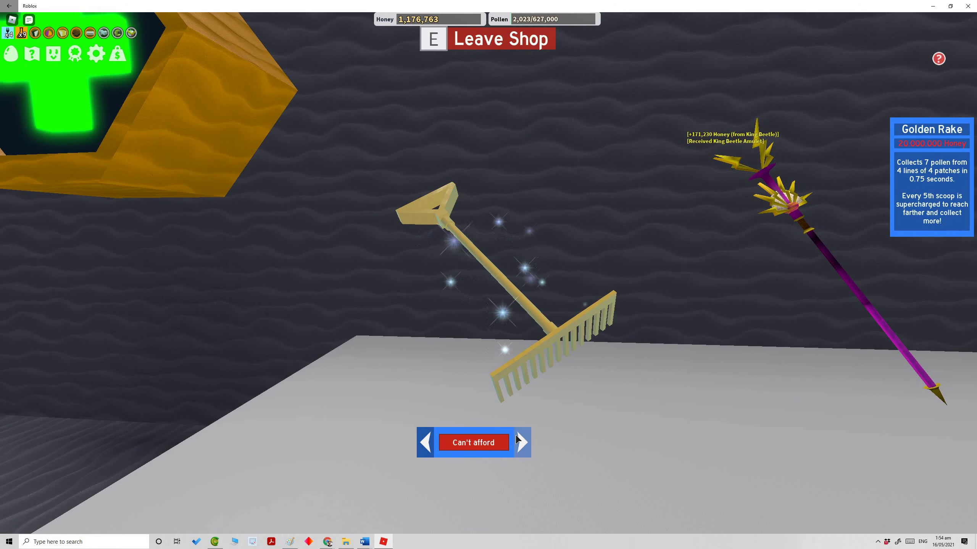
{"action": "left_click", "coordinate": [521, 443]}
{"action": "left_click", "coordinate": [520, 443]}
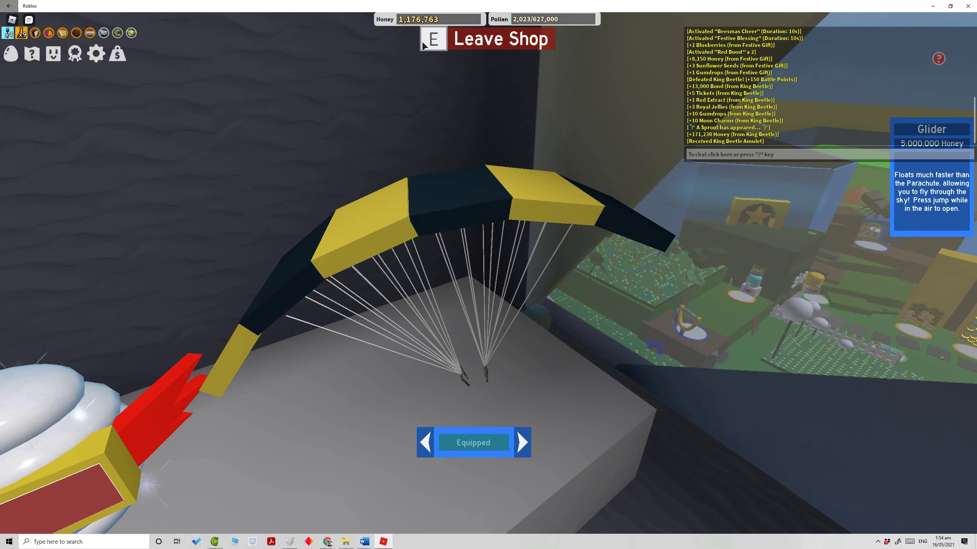
- Exit the shop and run off the high ledge into the air
{"action": "key", "text": "e"}
{"action": "left_click_drag", "start_coordinate": [592, 290], "coordinate": [549, 225]}
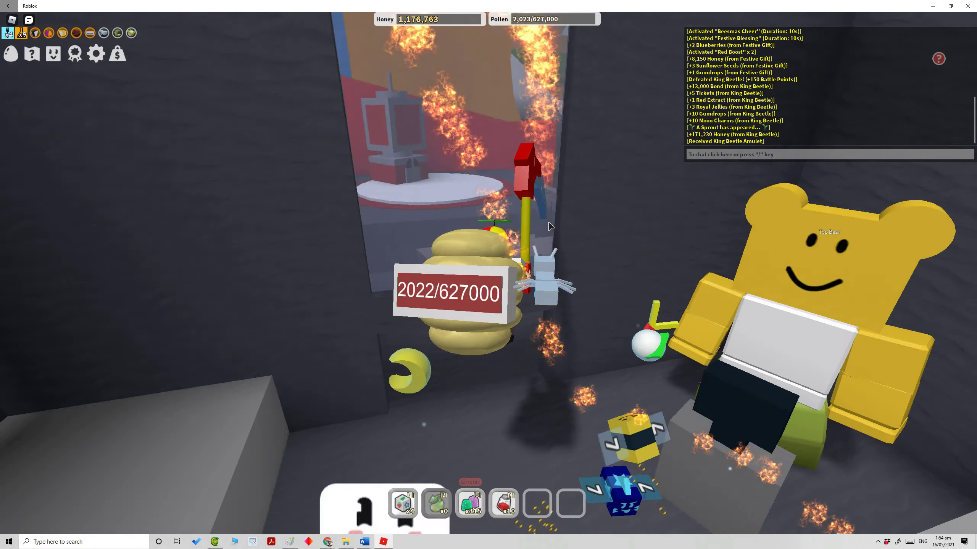
{"action": "key", "text": "w"}
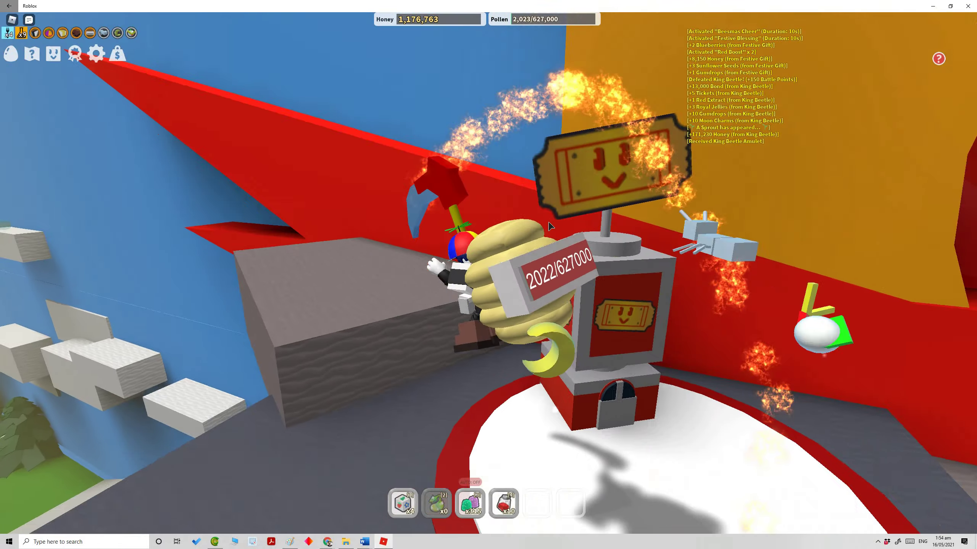
{"action": "key", "text": "w"}
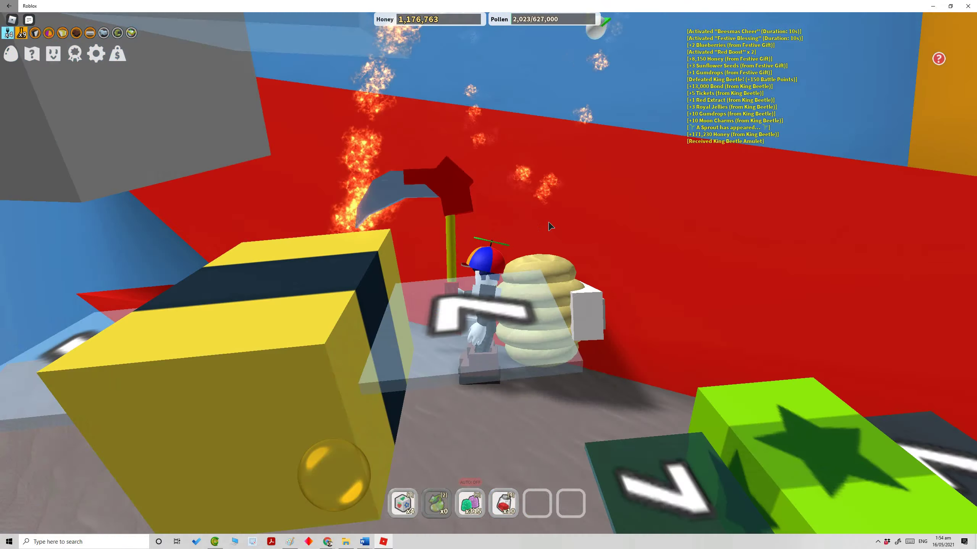
{"action": "key", "text": "w"}
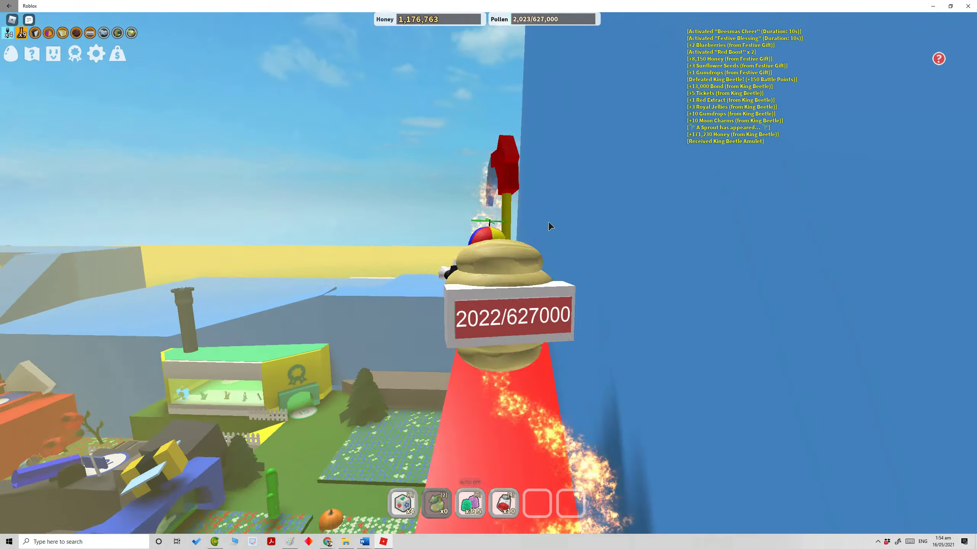
- Glide down to the hive area and bring up the quest list
{"action": "key", "text": "w"}
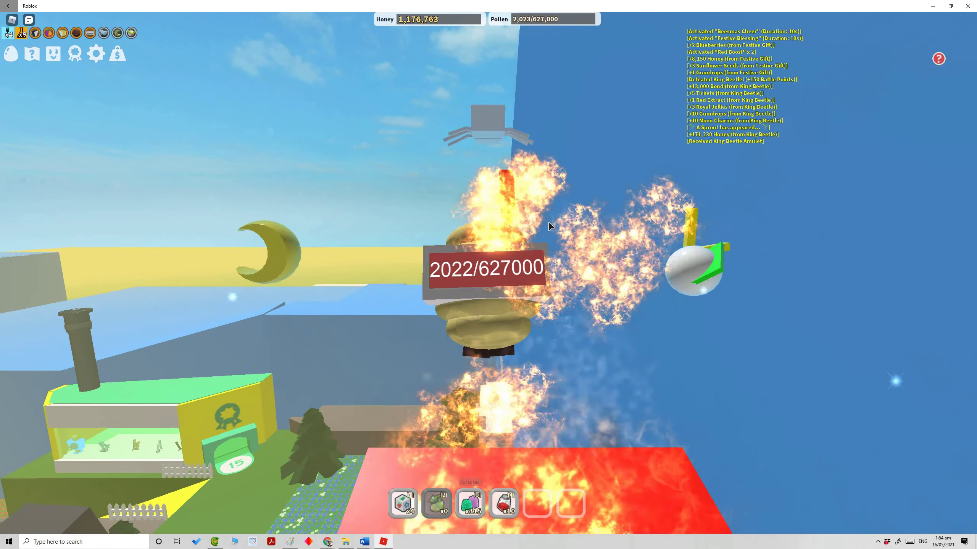
{"action": "key", "text": "w"}
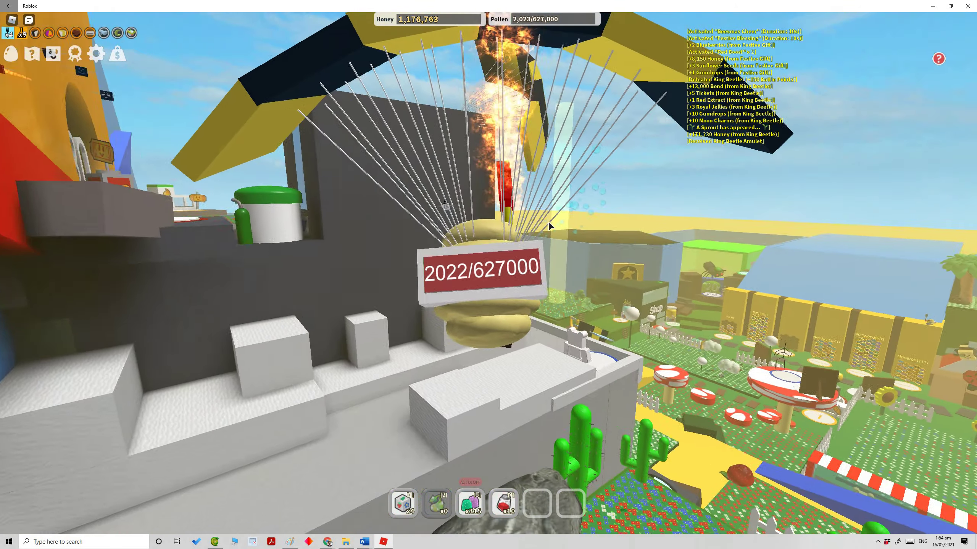
{"action": "key", "text": "w"}
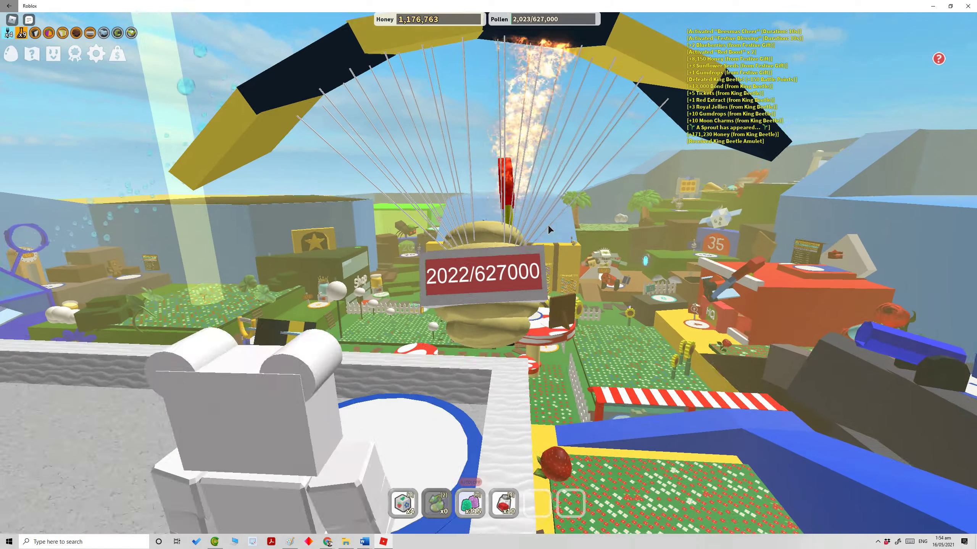
{"action": "key", "text": "w"}
{"action": "key", "text": "w"}
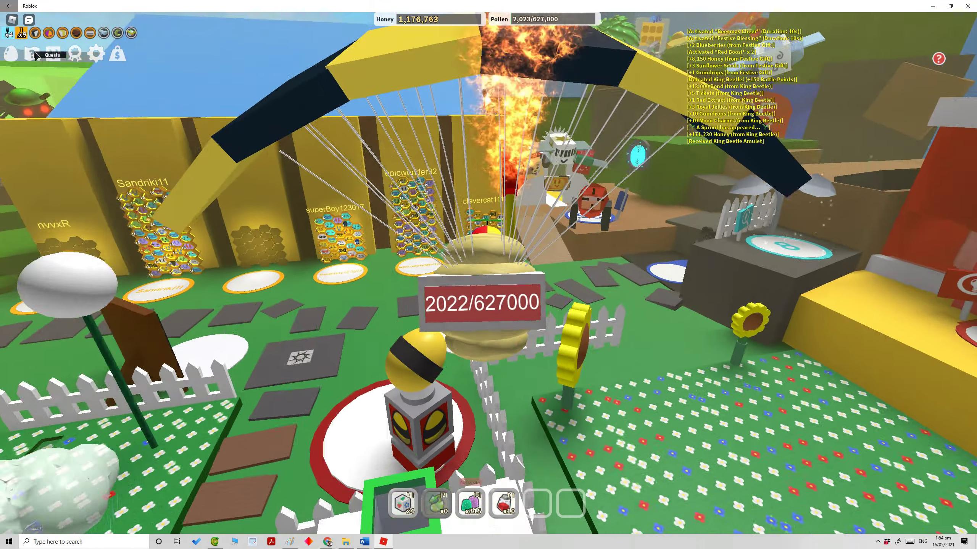
{"action": "left_click", "coordinate": [32, 53]}
- Step onto the hive circle and reset the character from the Esc menu
{"action": "key", "text": "w"}
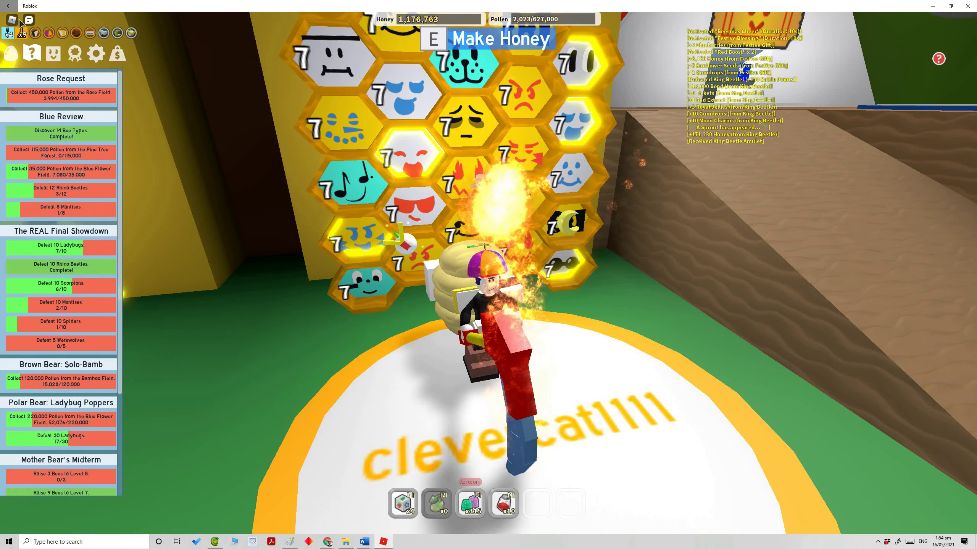
{"action": "key", "text": "Escape"}
{"action": "left_click", "coordinate": [445, 254]}
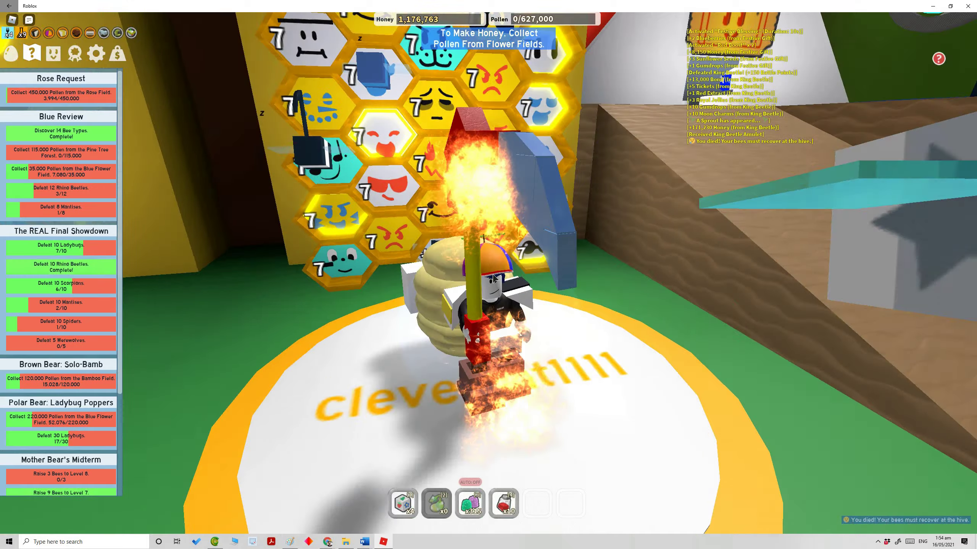
- Walk from the hive to the Red Cannon and launch back over the map
{"action": "key", "text": "w"}
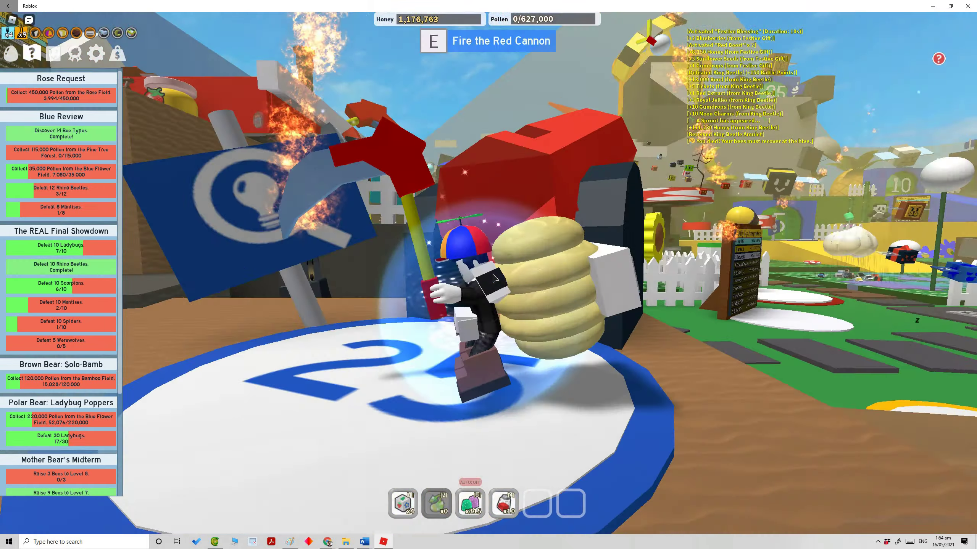
{"action": "key", "text": "e"}
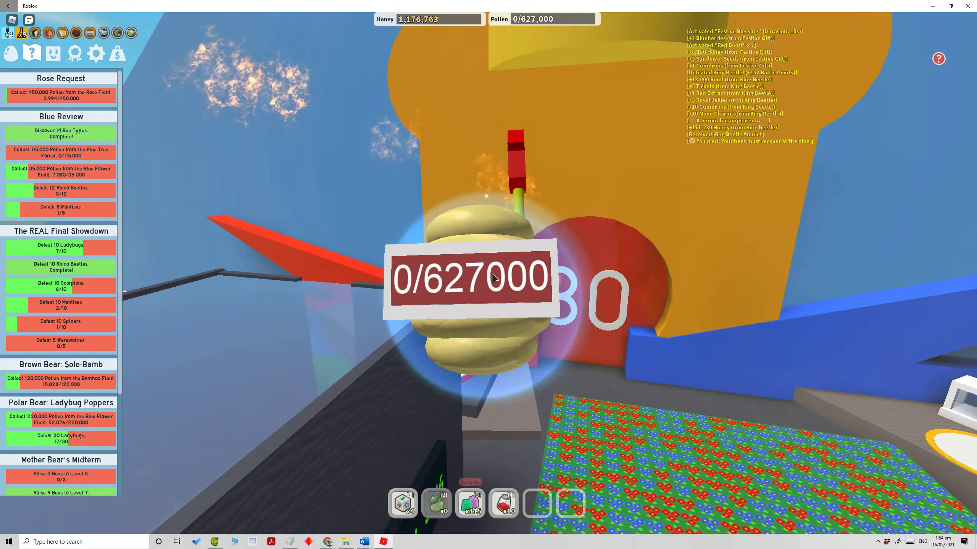